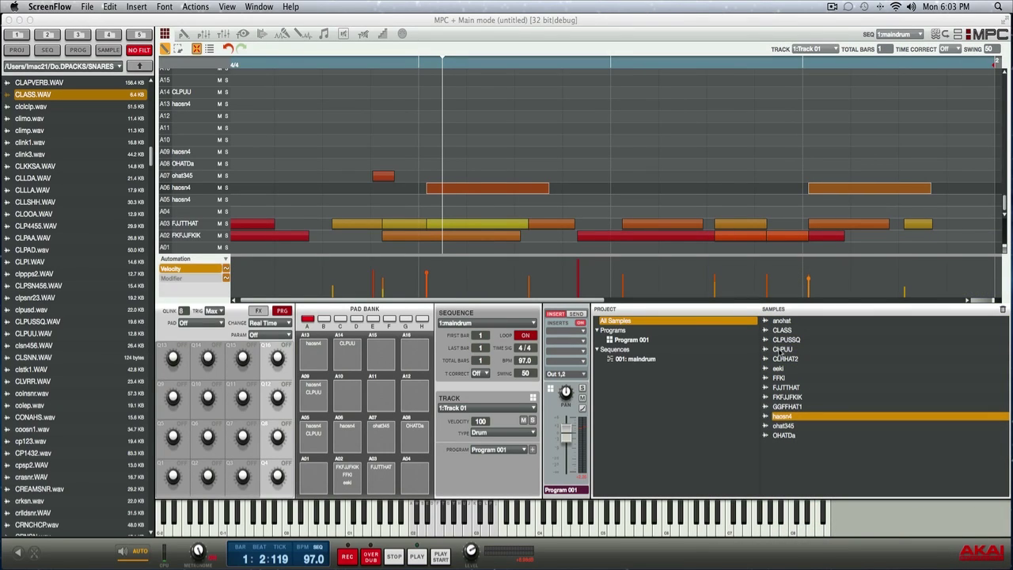
Drag the CLPUU clap sample from the Samples list onto the haosn4 snare pad.
left_click(781, 351)
left_click_drag(784, 354, 347, 435)
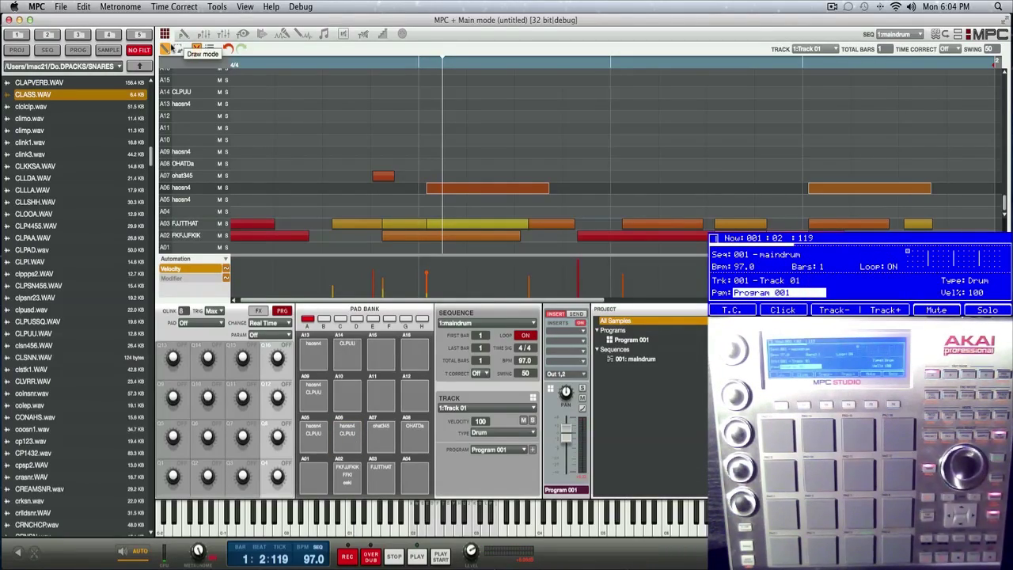